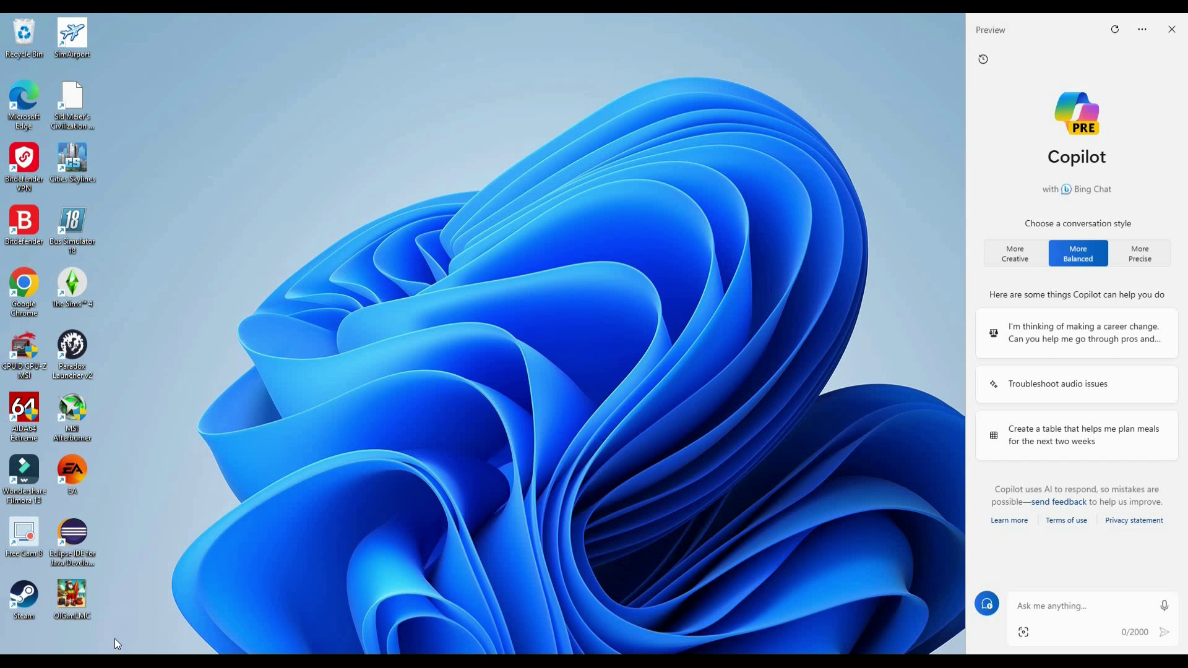
- Write the prompt 'create an image of AMD vs Nvidia' in Copilot's message box
left_click(1025, 603)
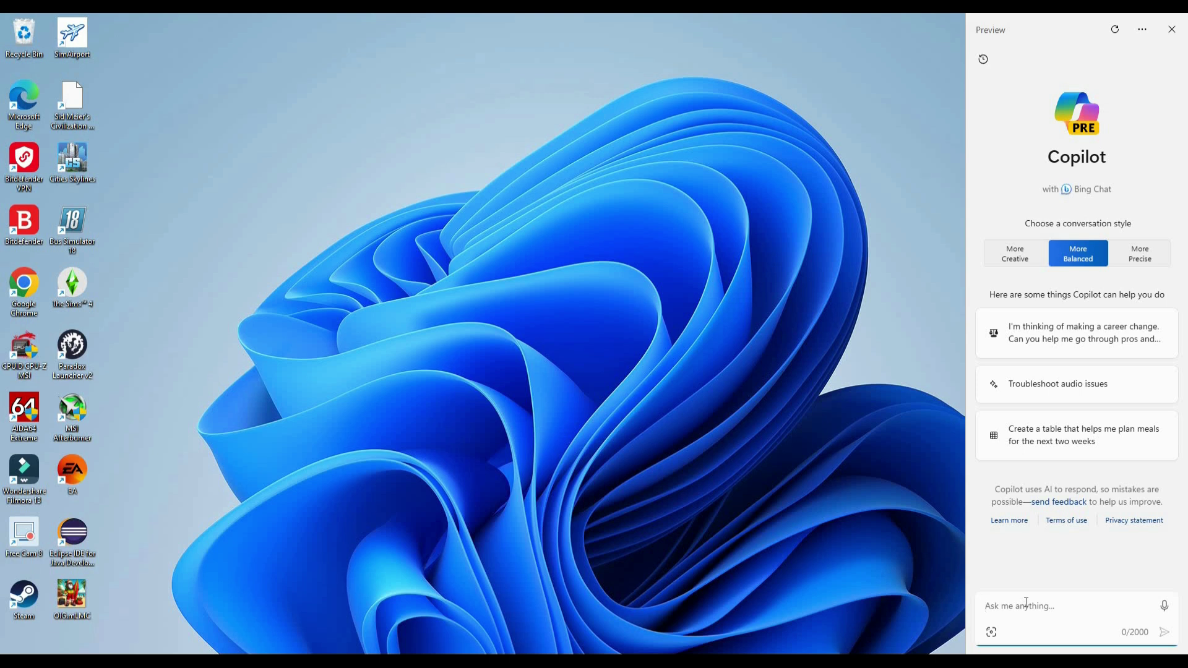
type("creat")
type("e a")
type("n image ")
type("of AMD")
type(" vs Nv")
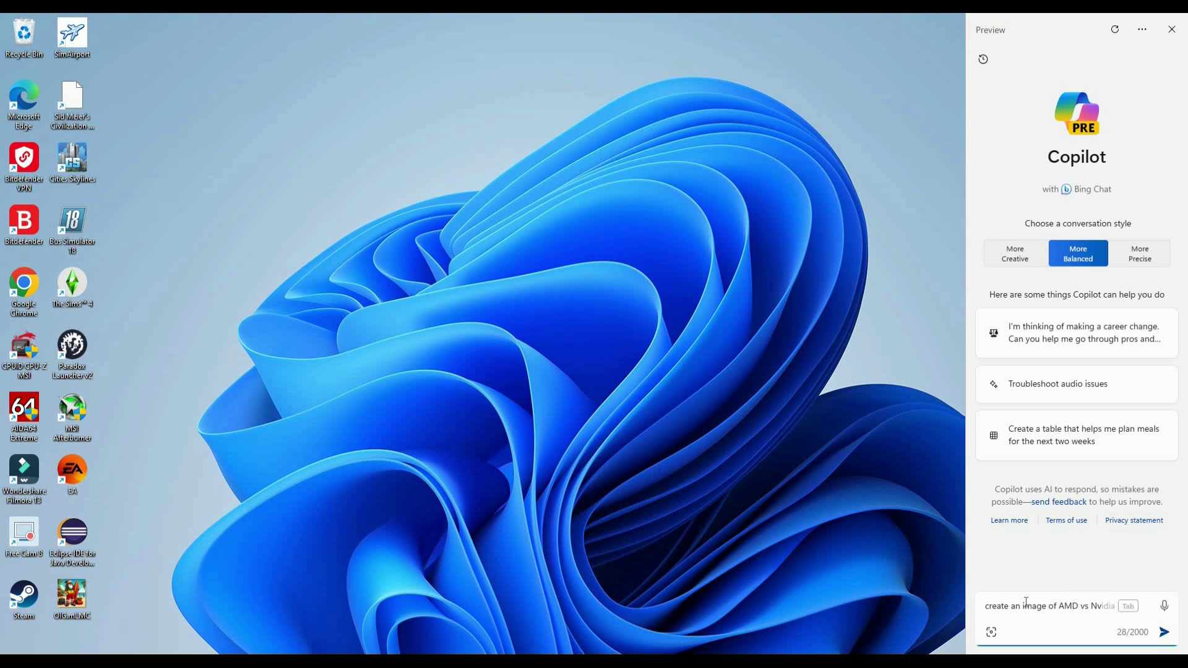
key("Tab")
- Submit the 'create an image of AMD vs Nvidia' prompt and wait for four images
key("Return")
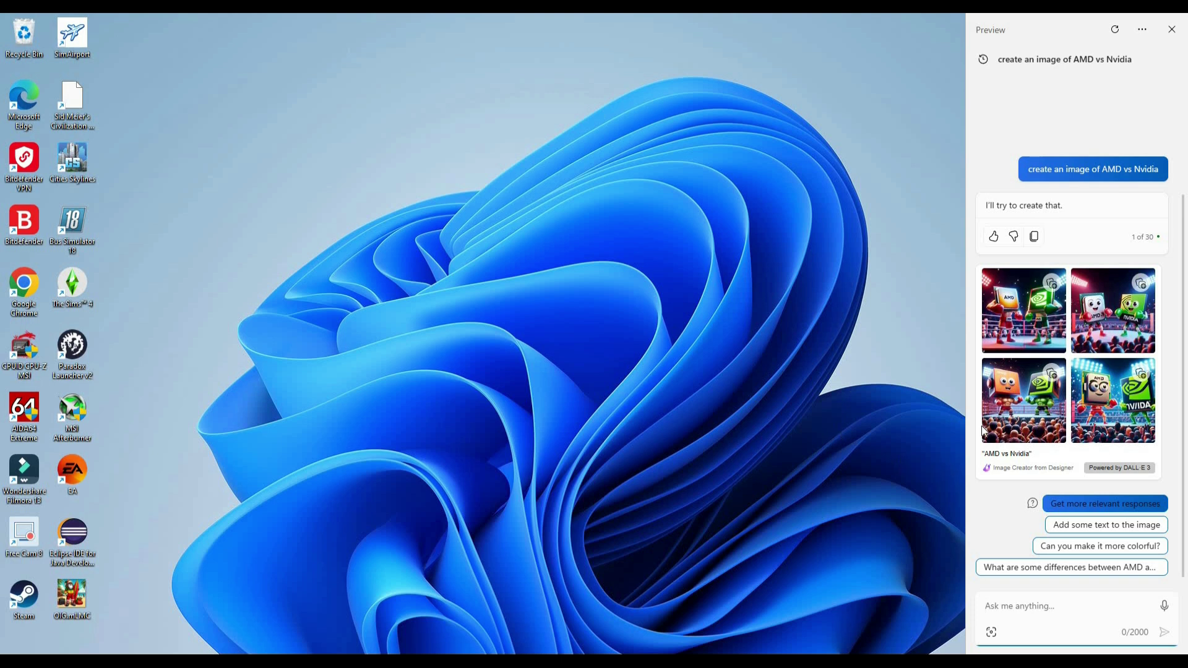
- Open a generated image full-size in Bing Image Creator and browse to the fourth variation
left_click(1023, 321)
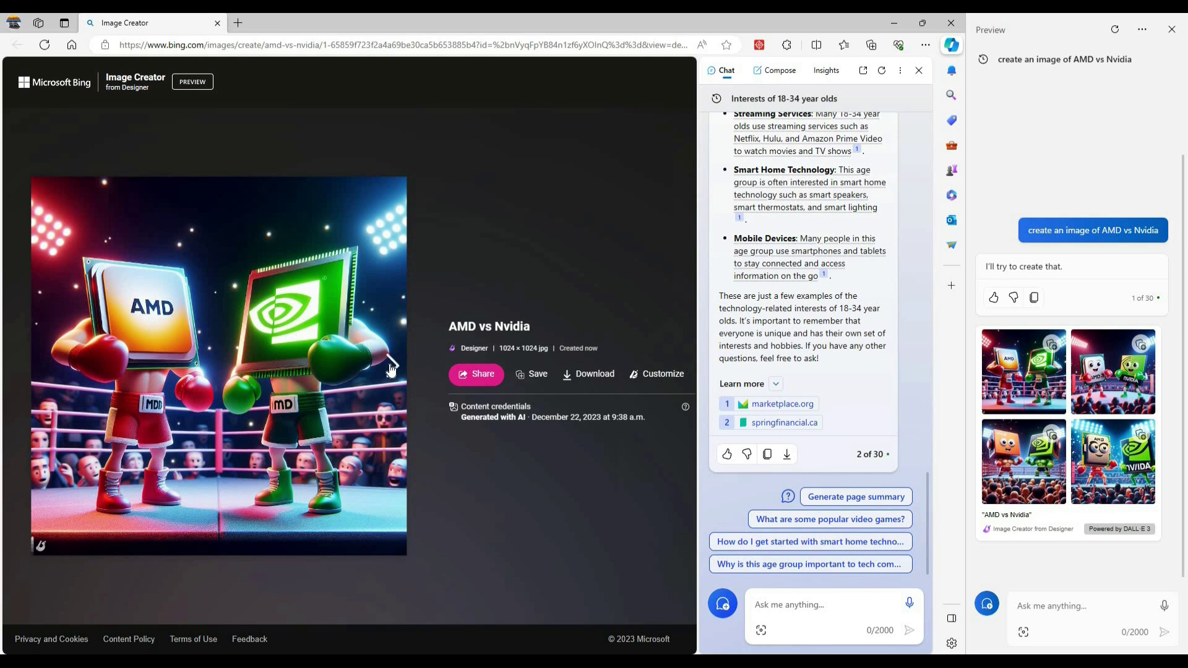
left_click(391, 369)
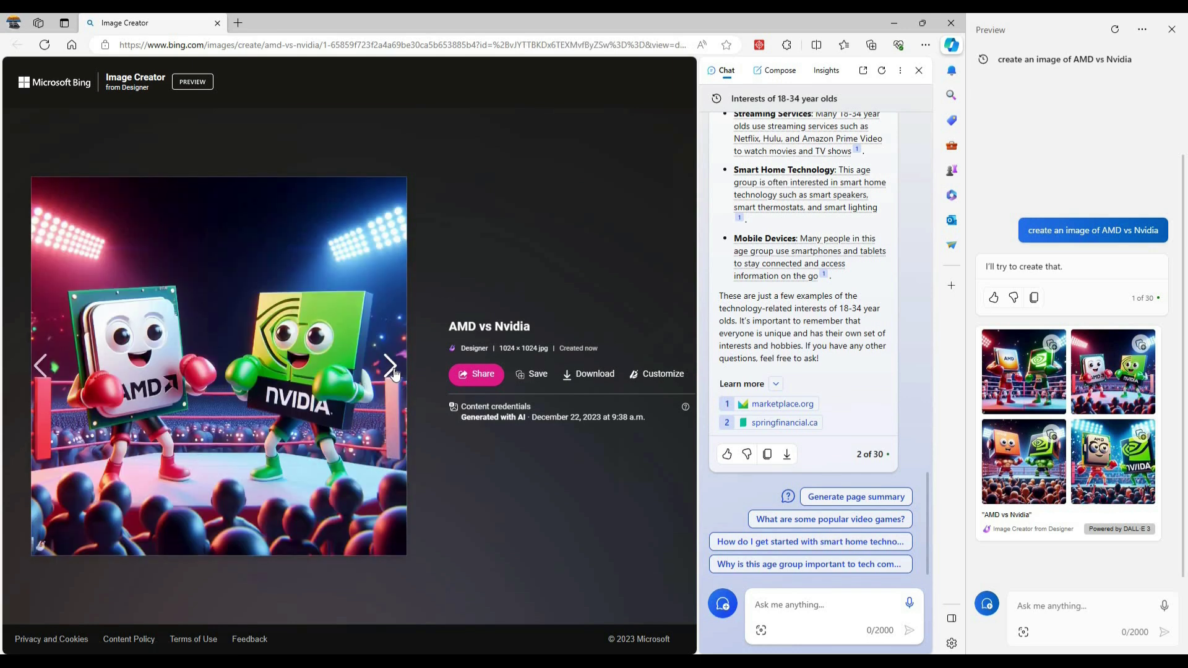
left_click(392, 371)
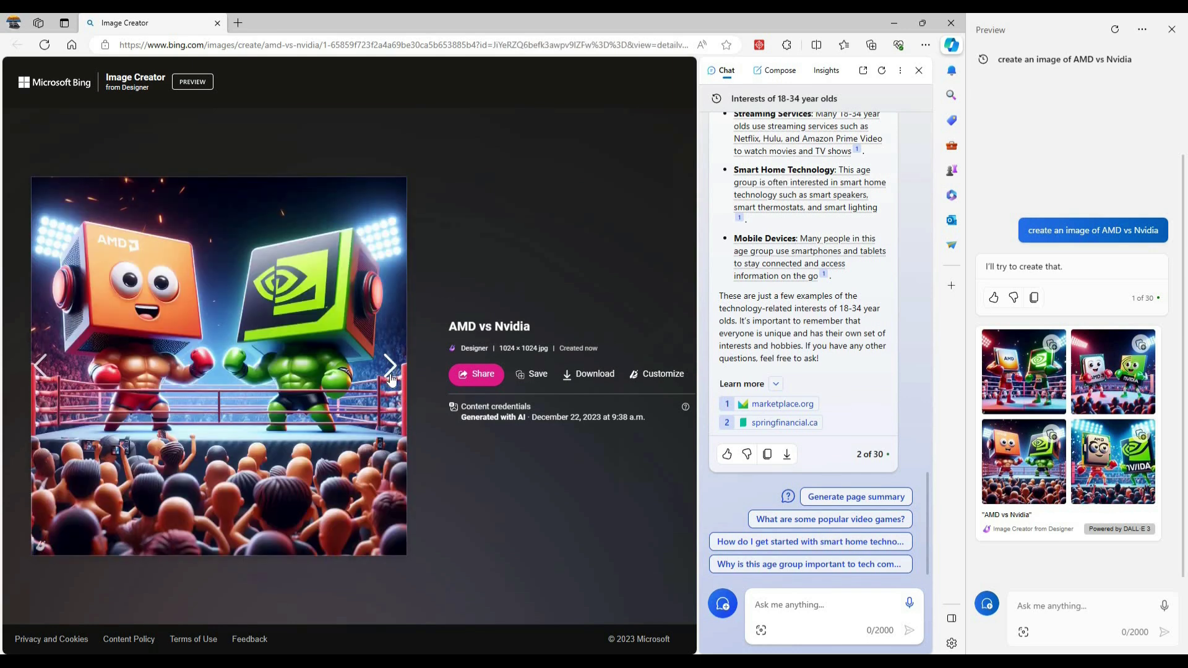
left_click(391, 373)
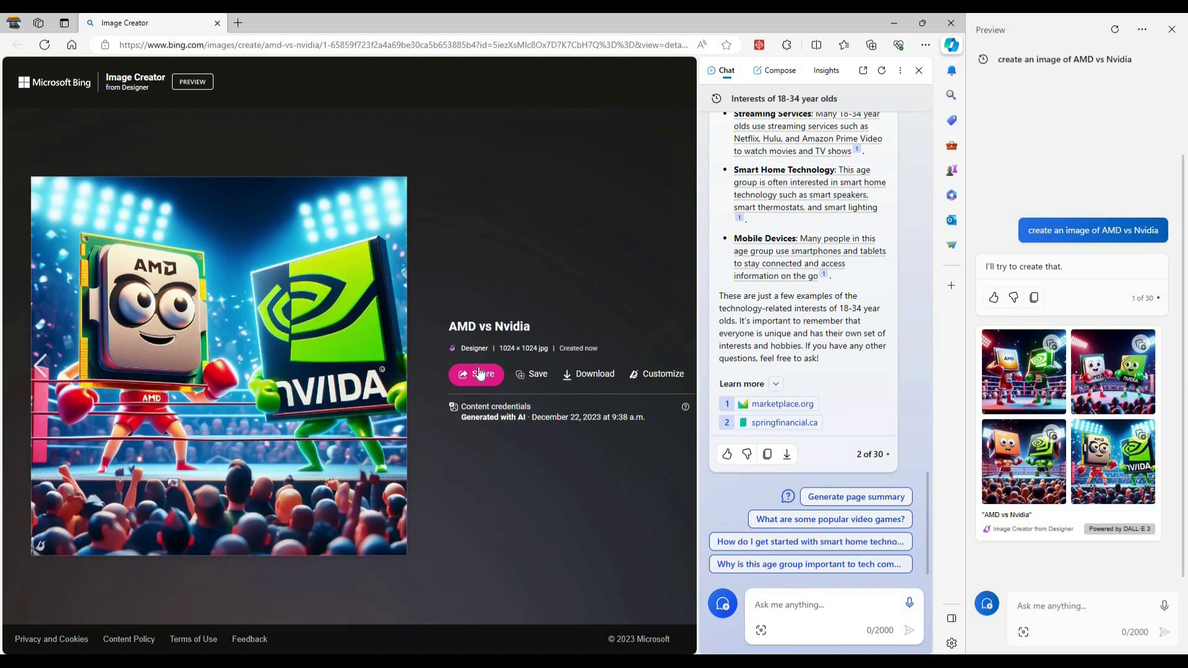